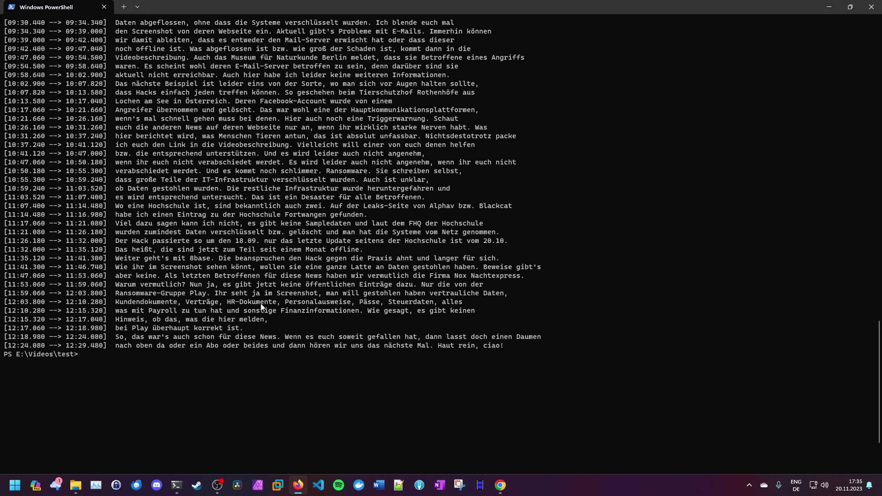
Open test.srt from the test folder in Notepad++ and check the German subtitle text around bild.de.
{"action": "mouse_move", "coordinate": [75, 485]}
{"action": "left_click", "coordinate": [143, 425]}
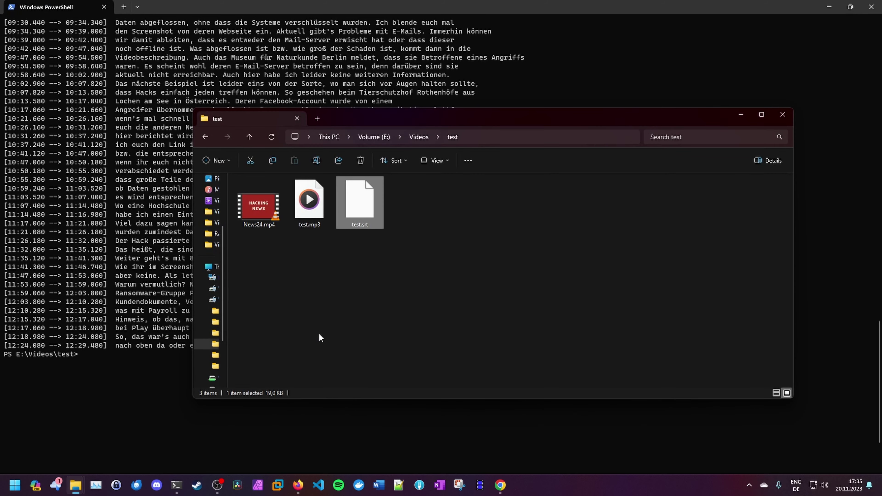
{"action": "right_click", "coordinate": [362, 208]}
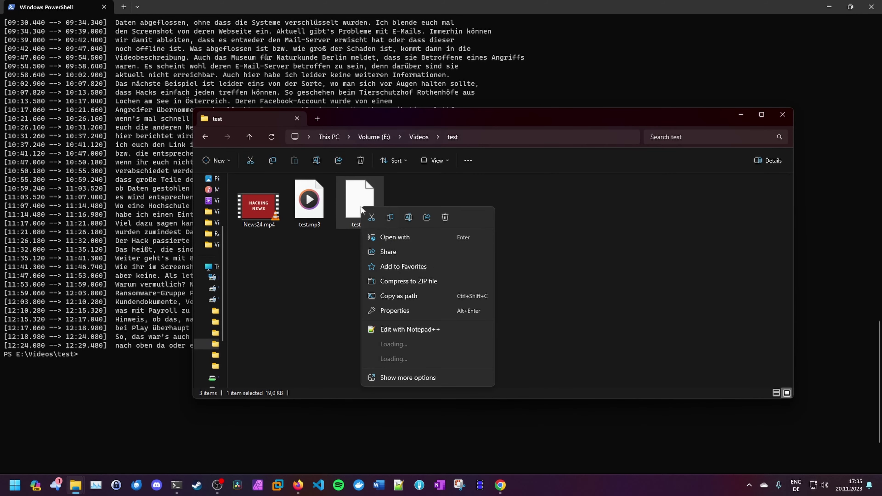
{"action": "left_click", "coordinate": [395, 329]}
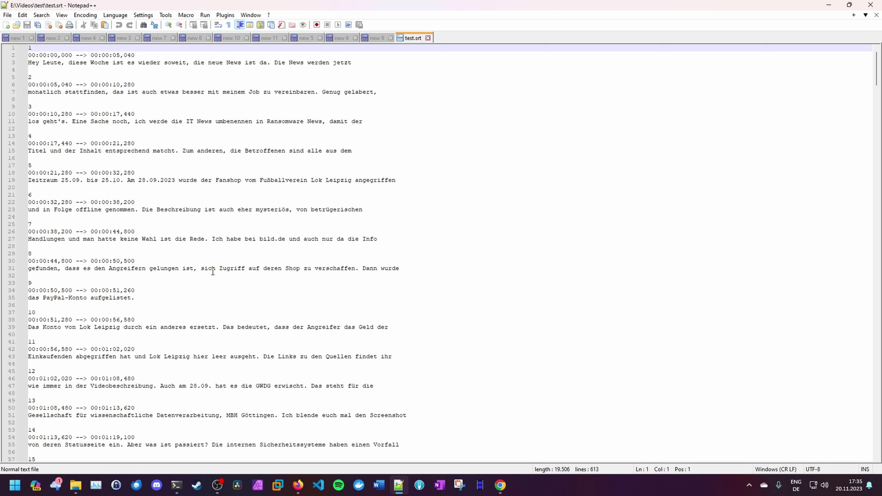
{"action": "left_click_drag", "start_coordinate": [260, 239], "coordinate": [284, 236]}
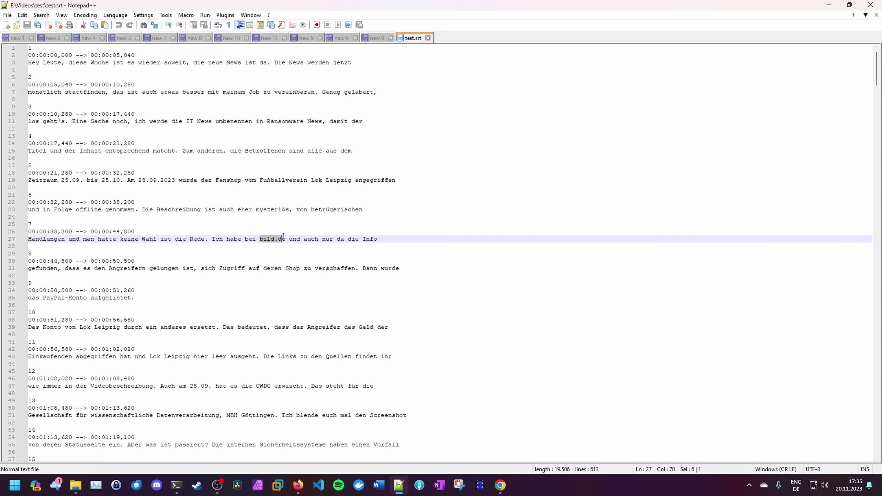
{"action": "left_click", "coordinate": [282, 255]}
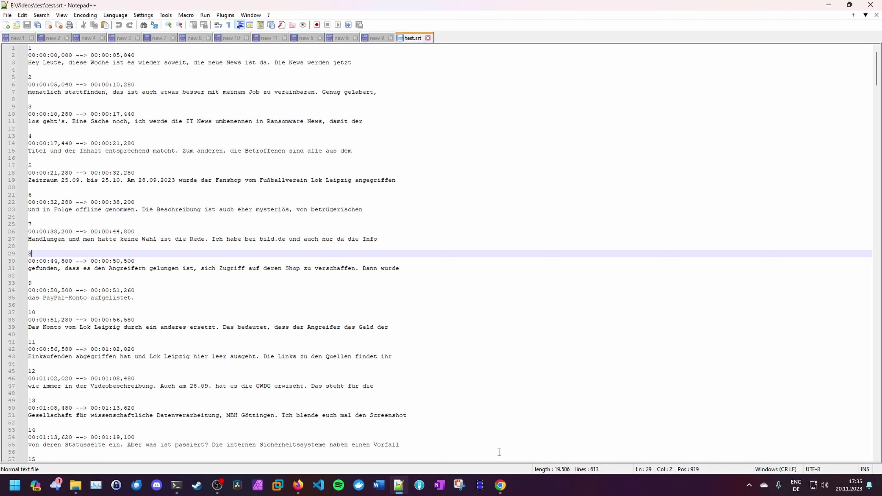
Switch to Chrome, upload test.srt to the Subtitles Translator site and continue to the translation page.
{"action": "mouse_move", "coordinate": [501, 491]}
{"action": "left_click", "coordinate": [544, 445]}
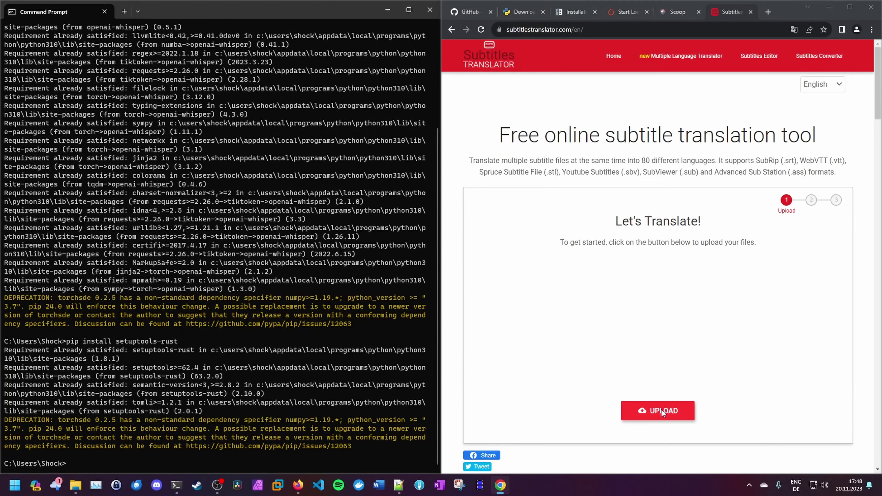
{"action": "left_click", "coordinate": [661, 409]}
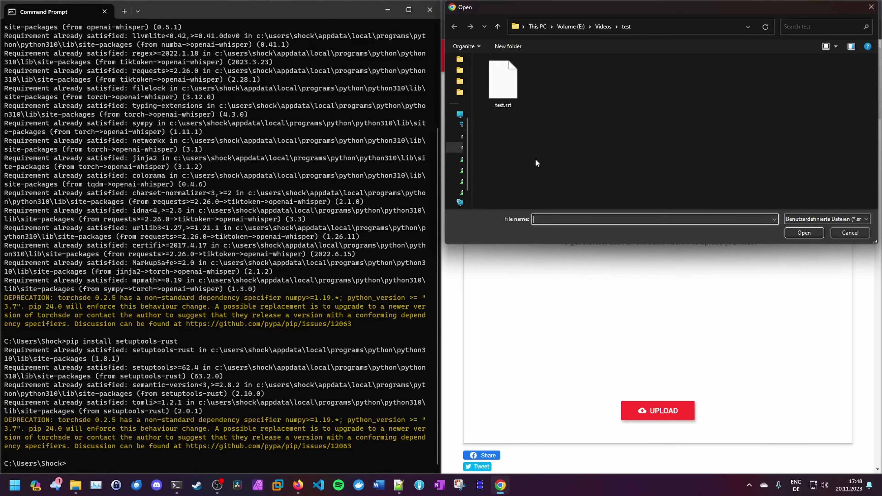
{"action": "left_click", "coordinate": [507, 82]}
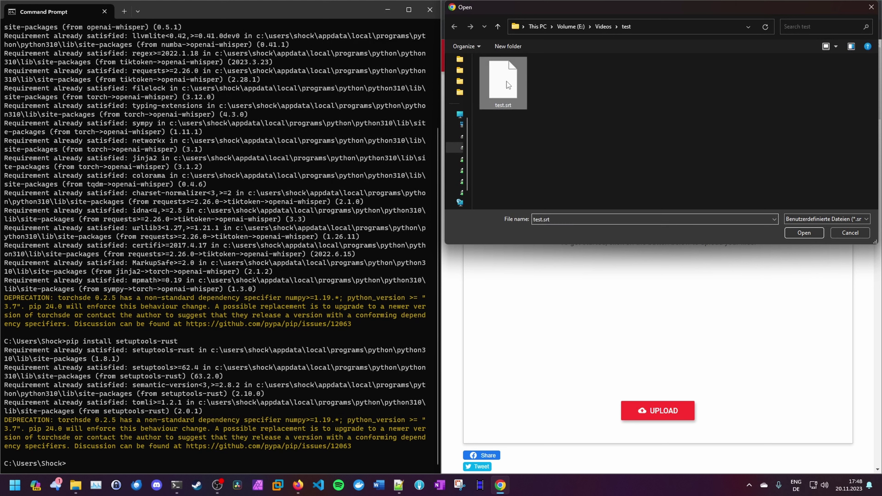
{"action": "left_click", "coordinate": [797, 232]}
{"action": "scroll", "coordinate": [732, 286], "scroll_direction": "down", "scroll_amount": 5}
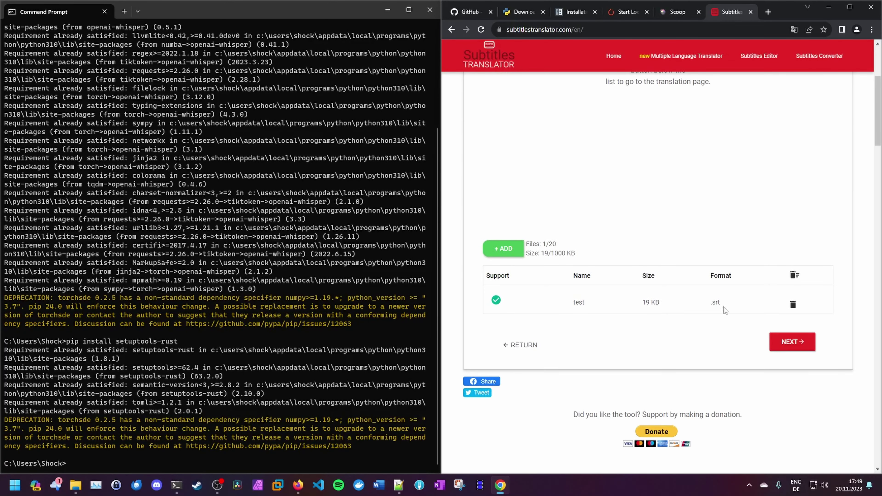
{"action": "left_click", "coordinate": [783, 344]}
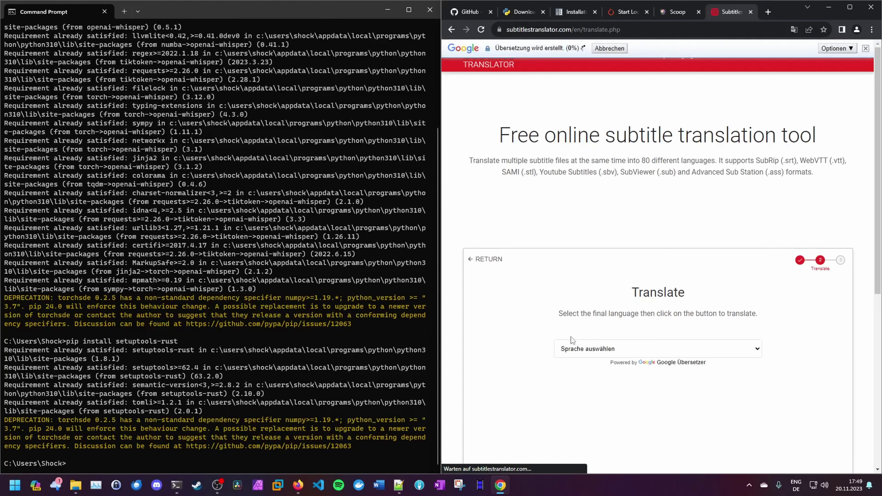
Translate the uploaded subtitles into Englisch and accept the offer to edit the translated file.
{"action": "left_click", "coordinate": [591, 352]}
{"action": "scroll", "coordinate": [601, 297], "scroll_direction": "down", "scroll_amount": 5}
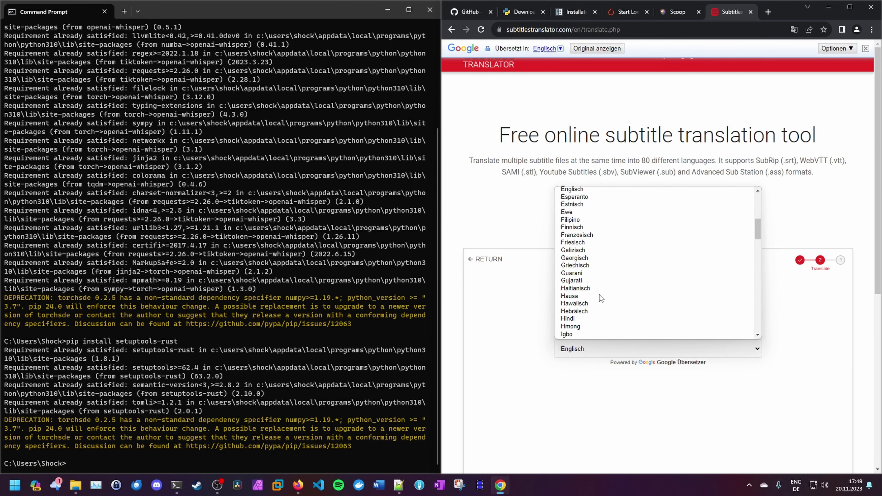
{"action": "scroll", "coordinate": [590, 246], "scroll_direction": "up", "scroll_amount": 3}
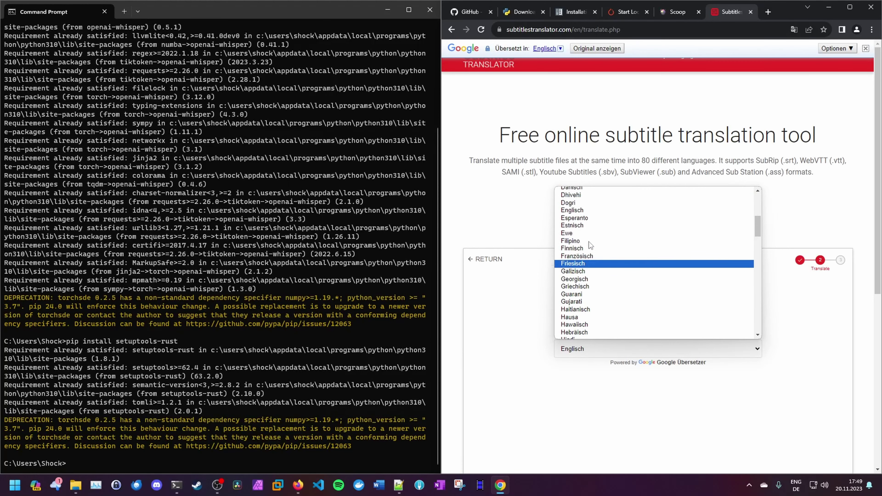
{"action": "left_click", "coordinate": [582, 281]}
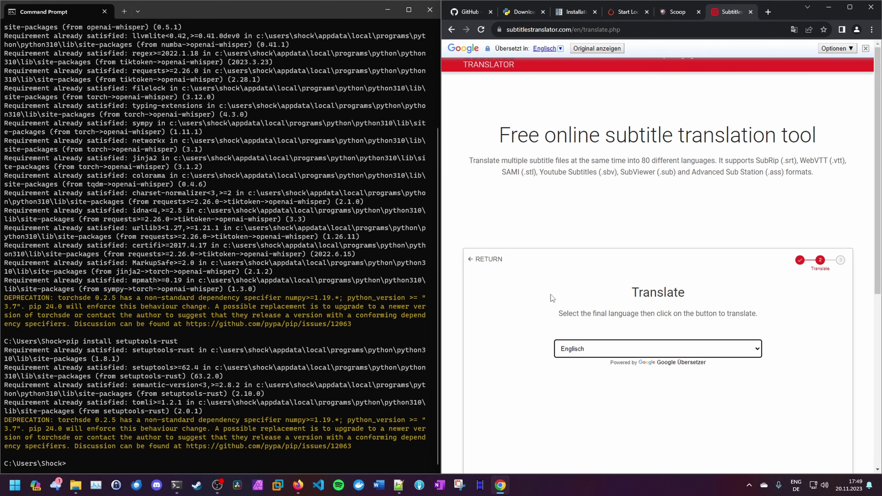
{"action": "scroll", "coordinate": [495, 315], "scroll_direction": "down", "scroll_amount": 3}
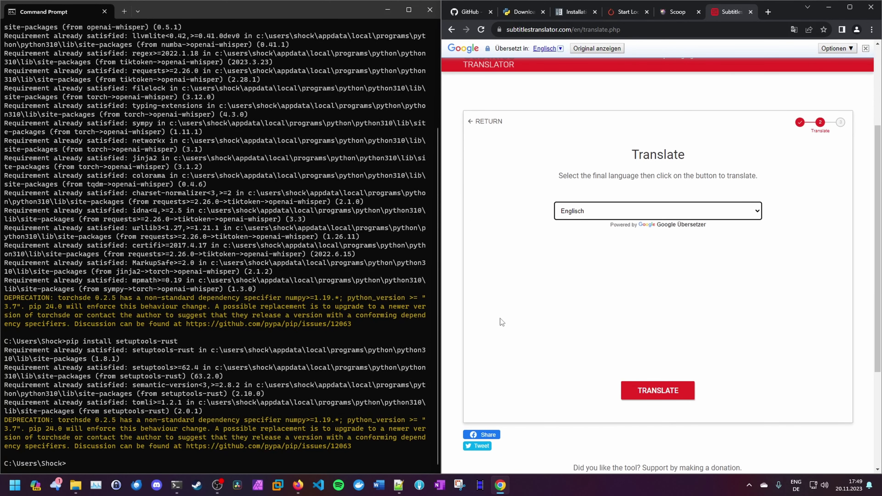
{"action": "left_click", "coordinate": [643, 390]}
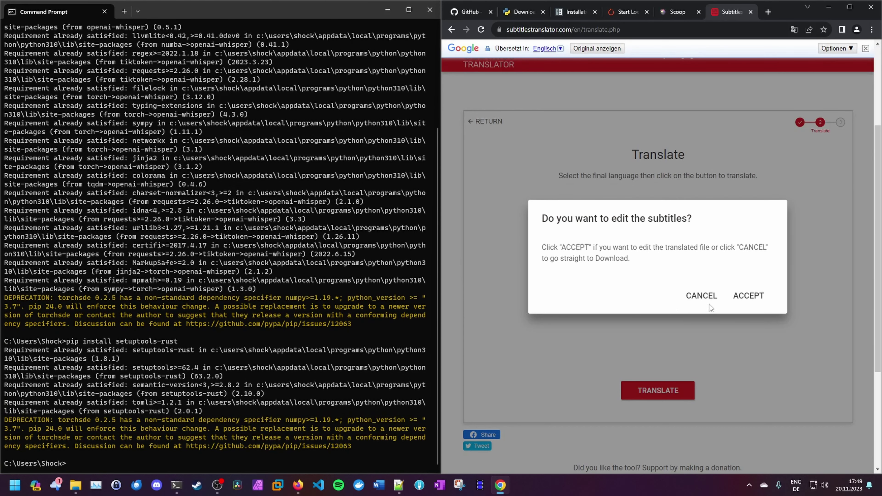
{"action": "left_click", "coordinate": [739, 293]}
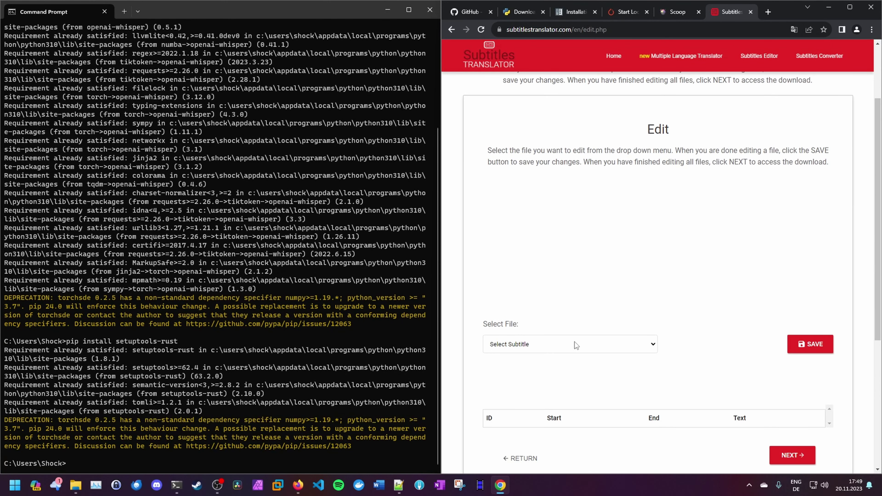
Load the test subtitle in the editor and review its translated lines and timestamps.
{"action": "left_click", "coordinate": [575, 342]}
{"action": "left_click", "coordinate": [525, 365]}
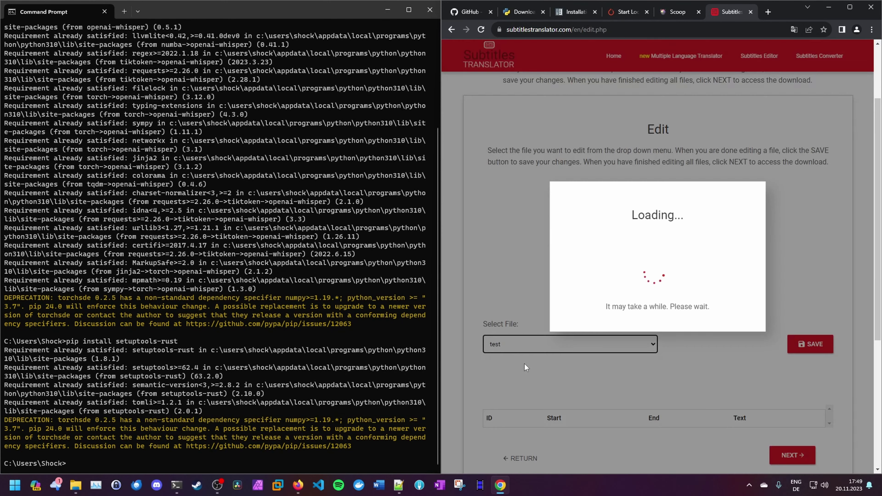
{"action": "scroll", "coordinate": [556, 313], "scroll_direction": "down", "scroll_amount": 3}
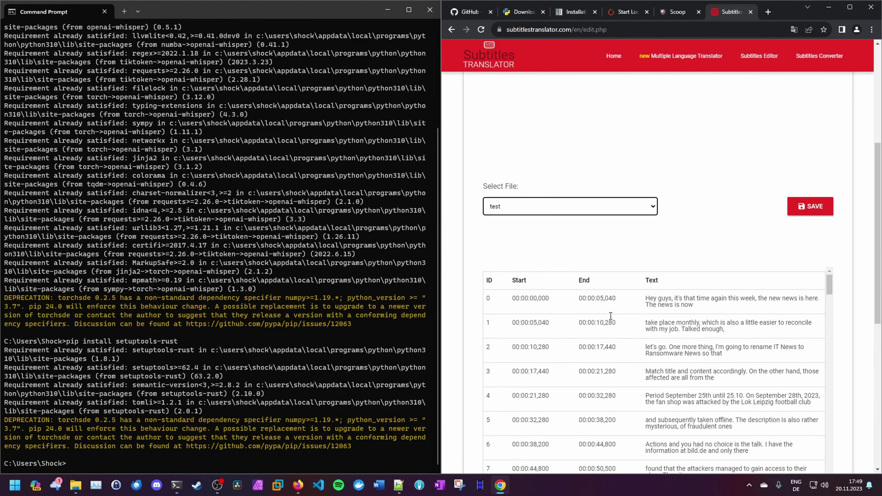
{"action": "scroll", "coordinate": [525, 344], "scroll_direction": "down", "scroll_amount": 1}
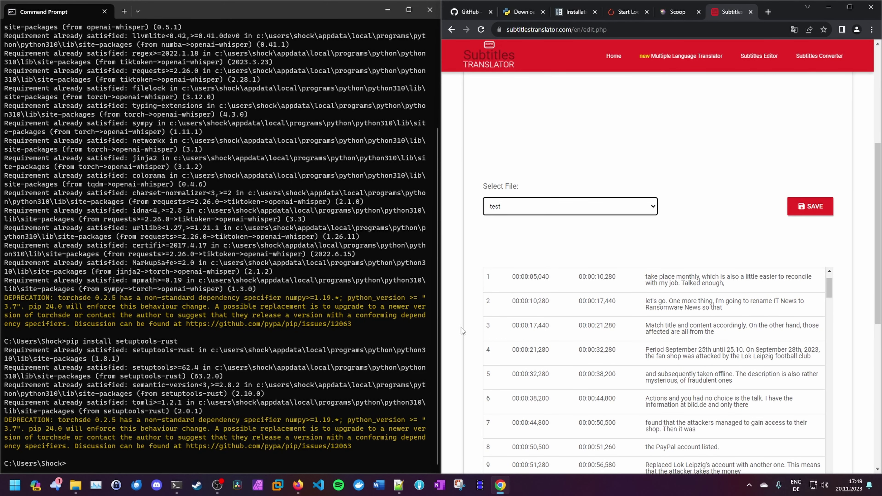
{"action": "scroll", "coordinate": [466, 327], "scroll_direction": "down", "scroll_amount": 5}
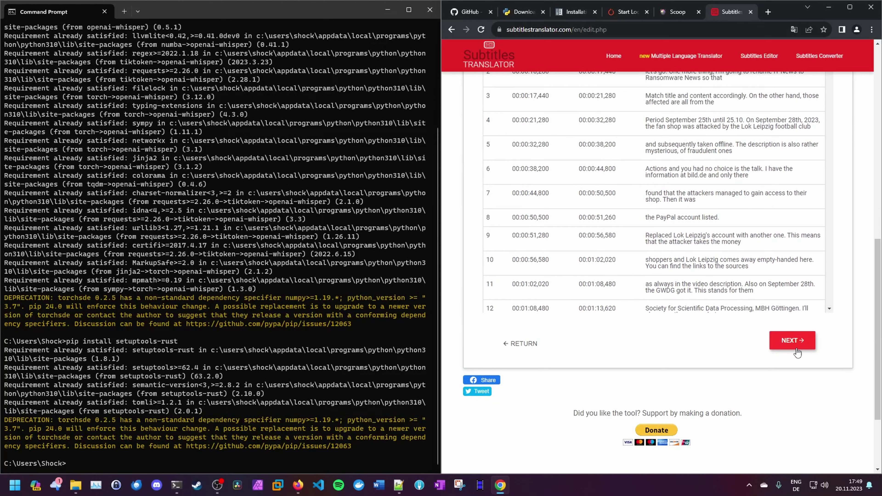
Finish the editing stage and download the translated subtitle file without making a donation.
{"action": "left_click", "coordinate": [794, 341]}
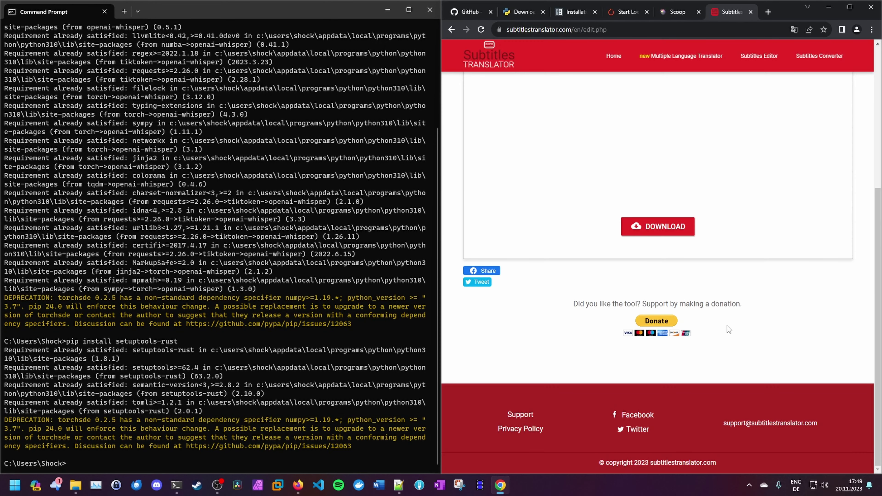
{"action": "scroll", "coordinate": [740, 330], "scroll_direction": "up", "scroll_amount": 4}
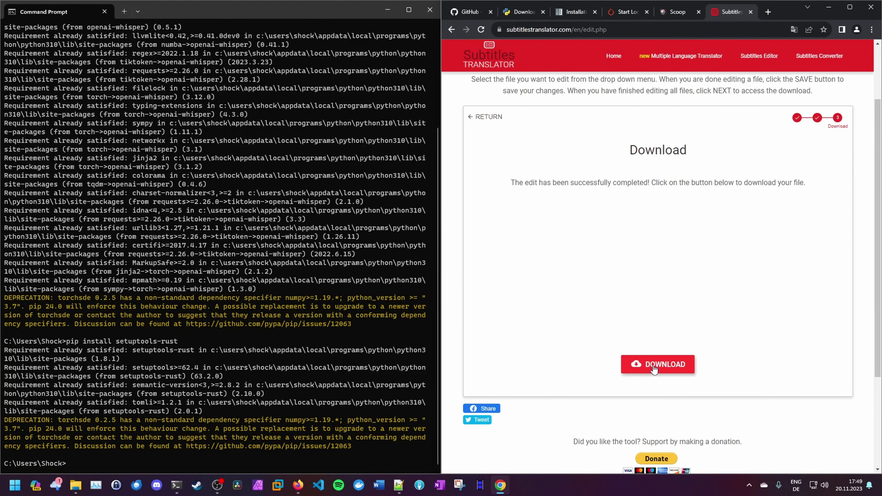
{"action": "left_click", "coordinate": [654, 370]}
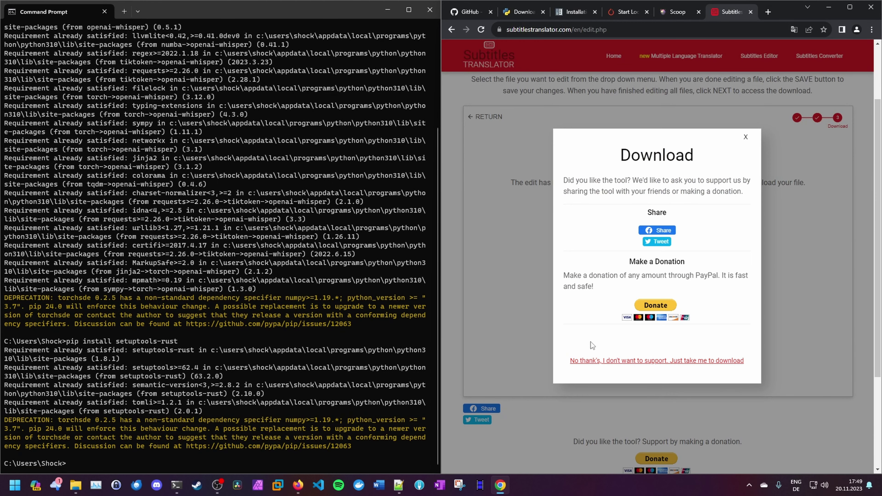
{"action": "left_click", "coordinate": [642, 360]}
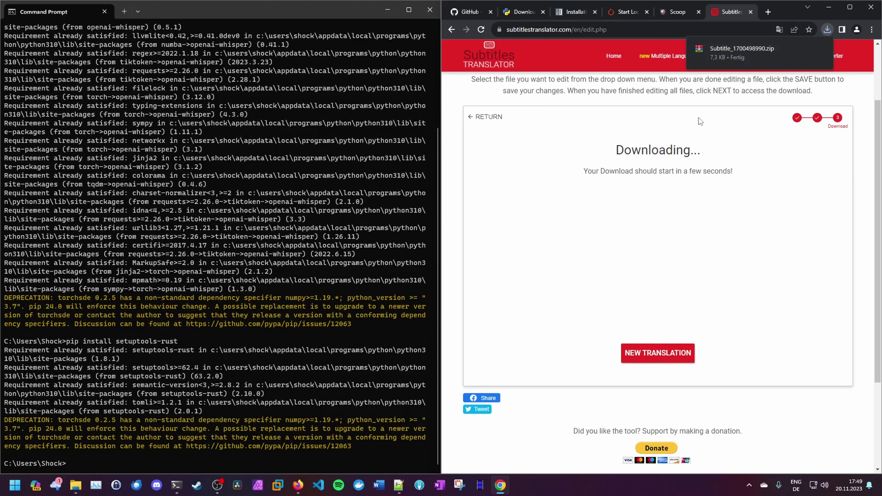
{"action": "mouse_move", "coordinate": [739, 49]}
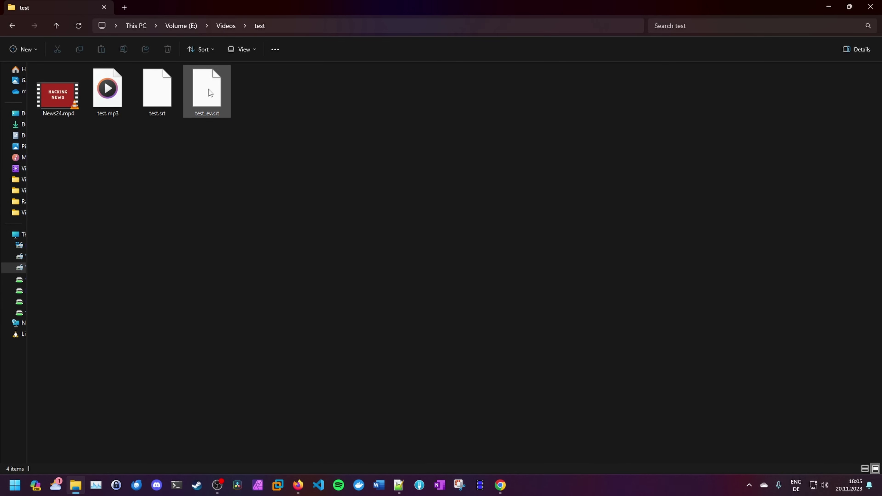
Open test_ev.srt from the test folder in Notepad++ to check the English subtitles.
{"action": "right_click", "coordinate": [208, 89]}
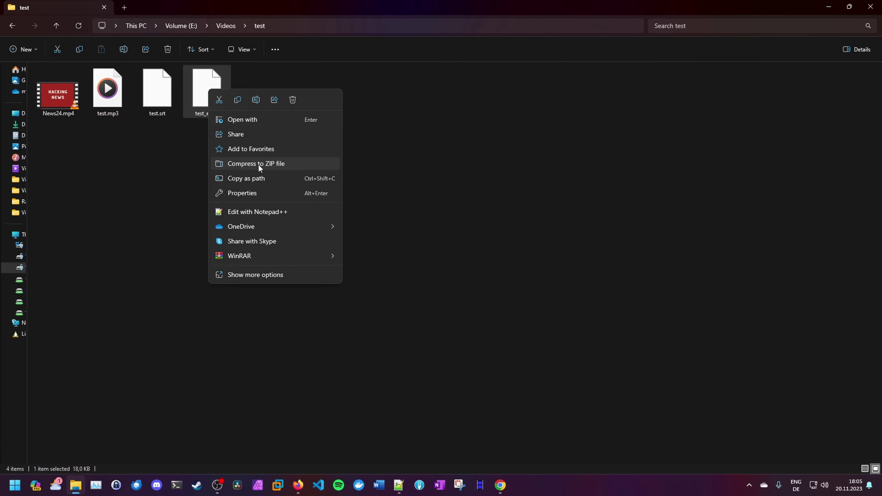
{"action": "left_click", "coordinate": [265, 212]}
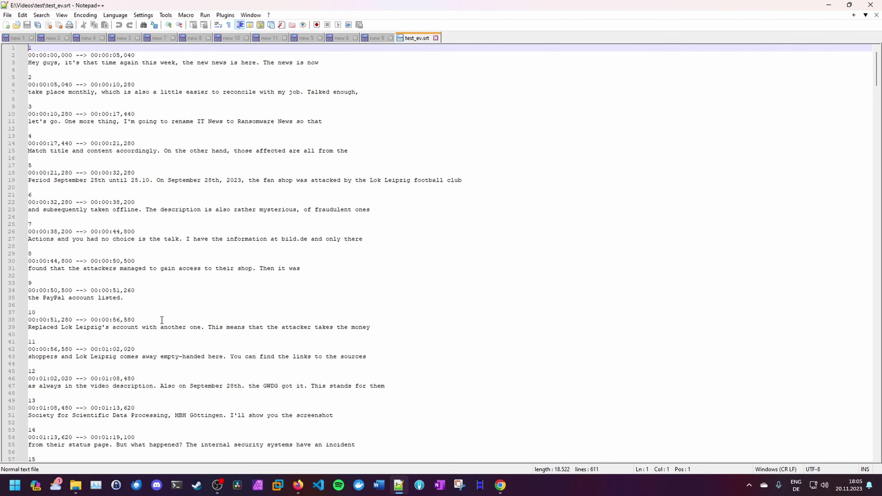
Switch to YouTube Studio in Chrome and add Englisch as a subtitle language for the Ransomware News #24 video.
{"action": "left_click", "coordinate": [502, 487]}
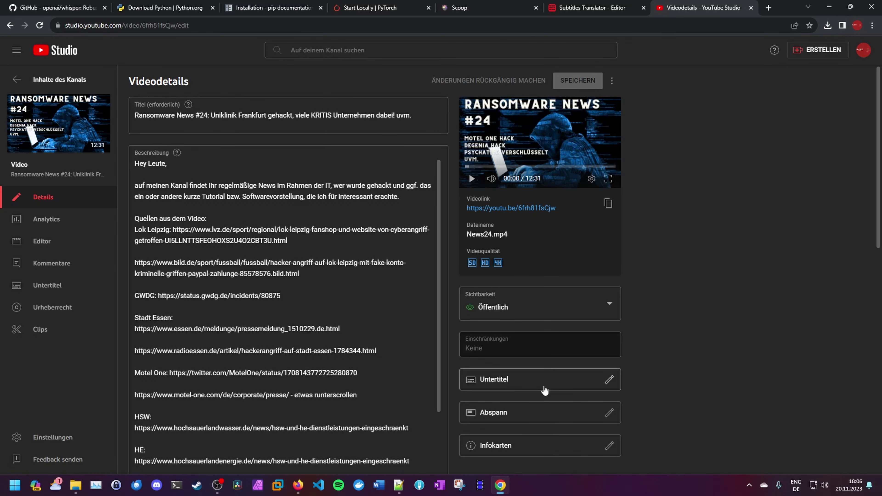
{"action": "left_click", "coordinate": [50, 292]}
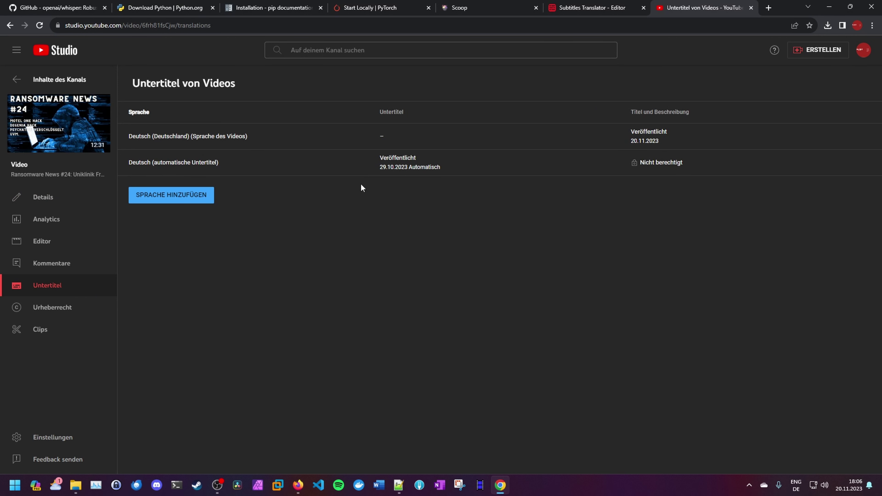
{"action": "left_click", "coordinate": [188, 198]}
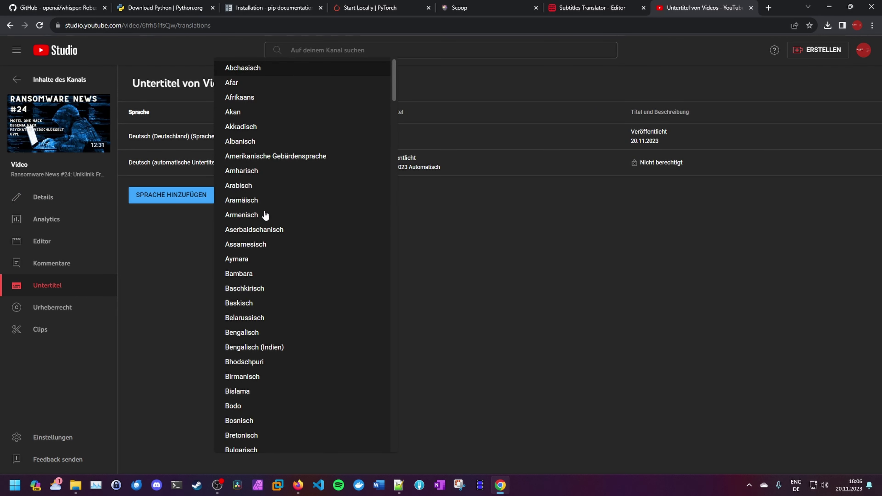
{"action": "scroll", "coordinate": [266, 216], "scroll_direction": "down", "scroll_amount": 2}
{"action": "scroll", "coordinate": [265, 215], "scroll_direction": "down", "scroll_amount": 5}
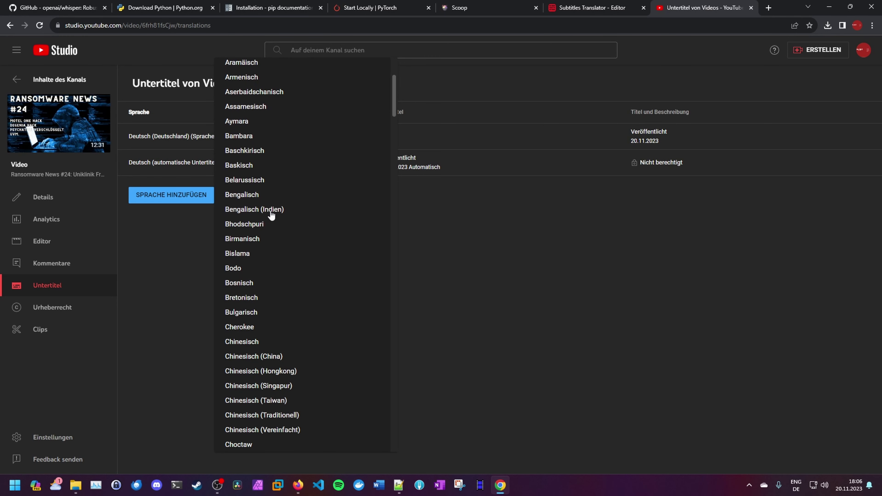
{"action": "scroll", "coordinate": [280, 221], "scroll_direction": "down", "scroll_amount": 2}
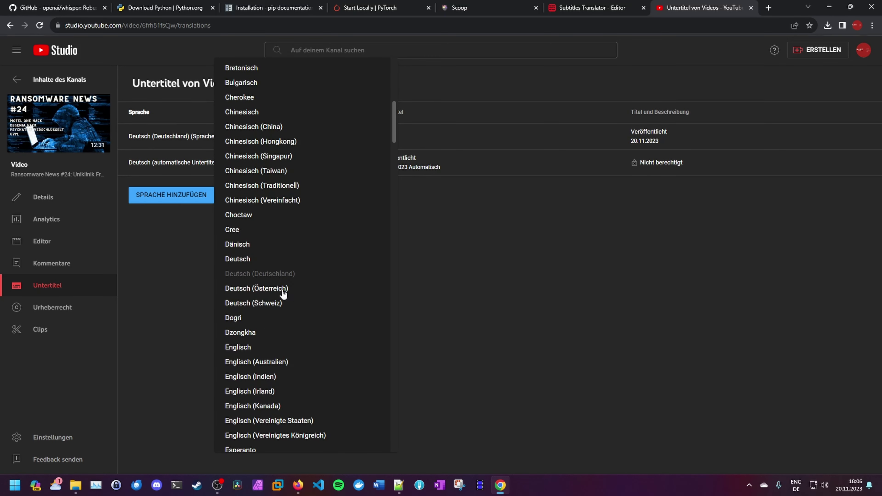
{"action": "left_click", "coordinate": [241, 348]}
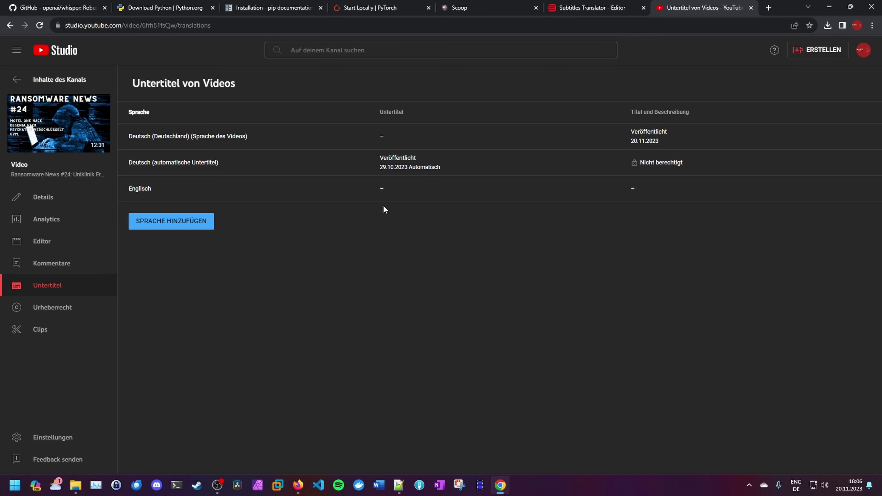
Start adding subtitles for the Englisch entry and read the help on automatic translation.
{"action": "left_click", "coordinate": [389, 189]}
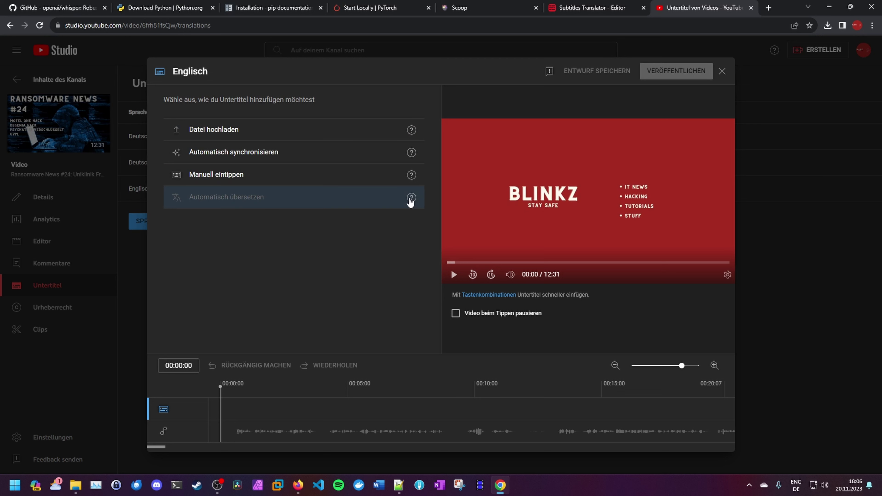
{"action": "mouse_move", "coordinate": [412, 201]}
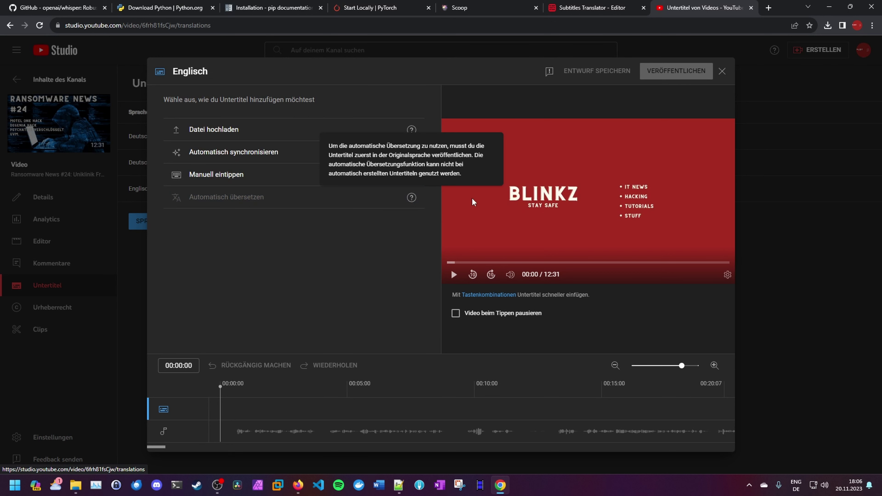
Close the Englisch subtitle dialog, then upload test.srt with timing as the Deutsch (Deutschland) subtitles and publish them.
{"action": "left_click", "coordinate": [722, 72]}
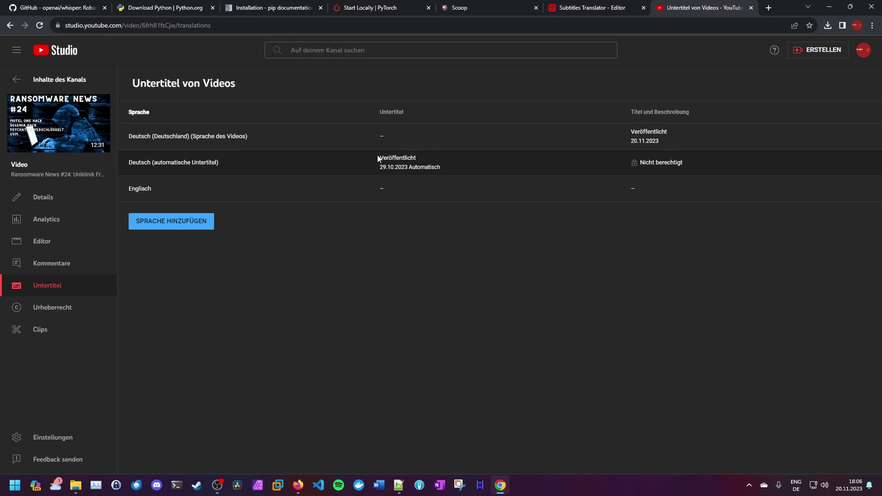
{"action": "left_click", "coordinate": [389, 137]}
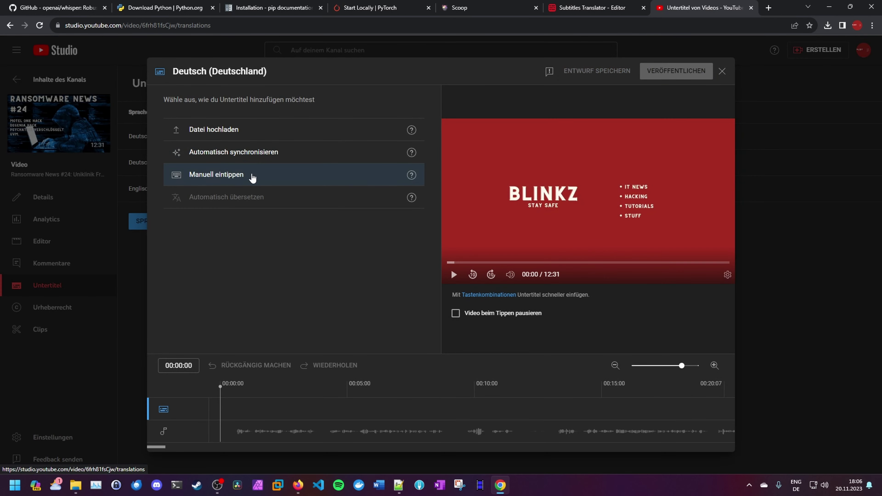
{"action": "left_click", "coordinate": [224, 133]}
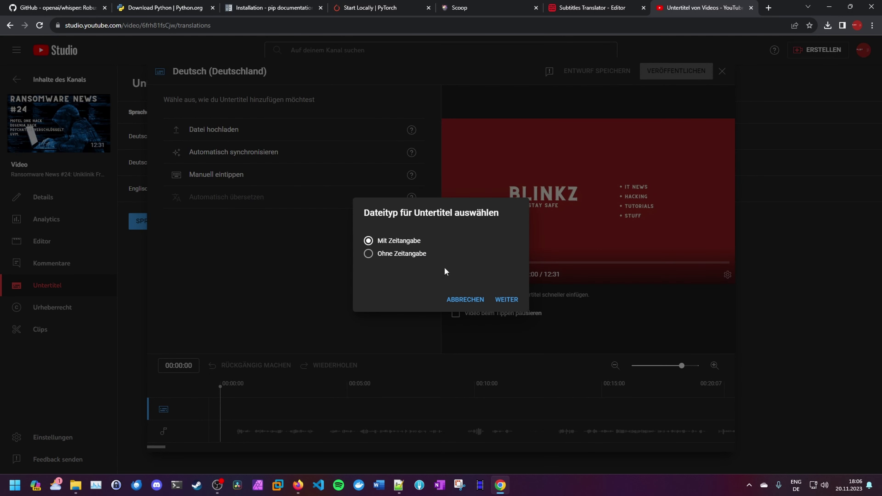
{"action": "left_click", "coordinate": [507, 299]}
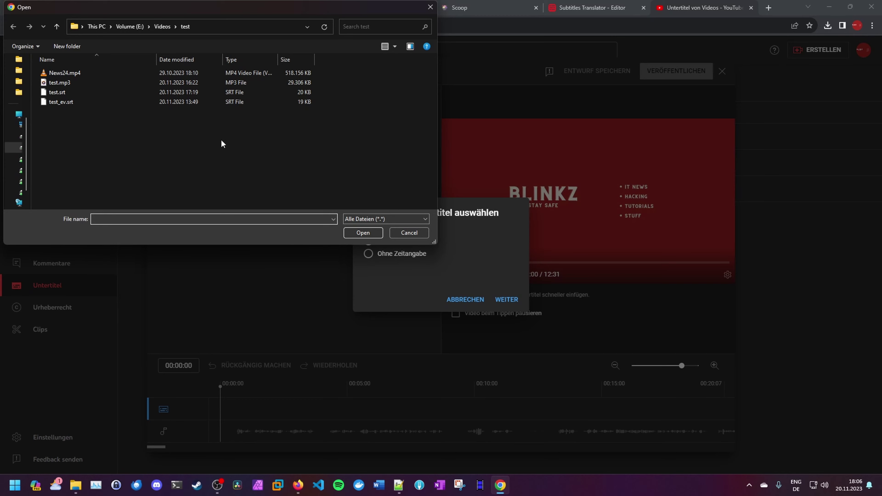
{"action": "left_click", "coordinate": [80, 93]}
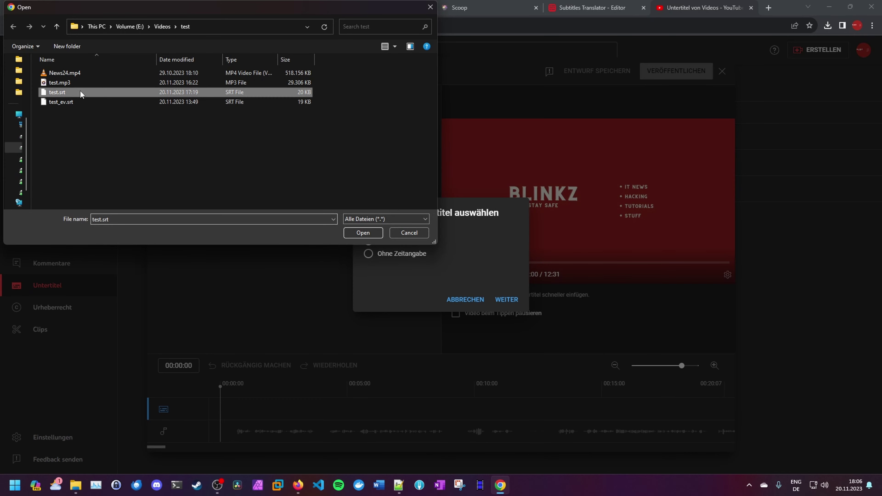
{"action": "left_click", "coordinate": [362, 232]}
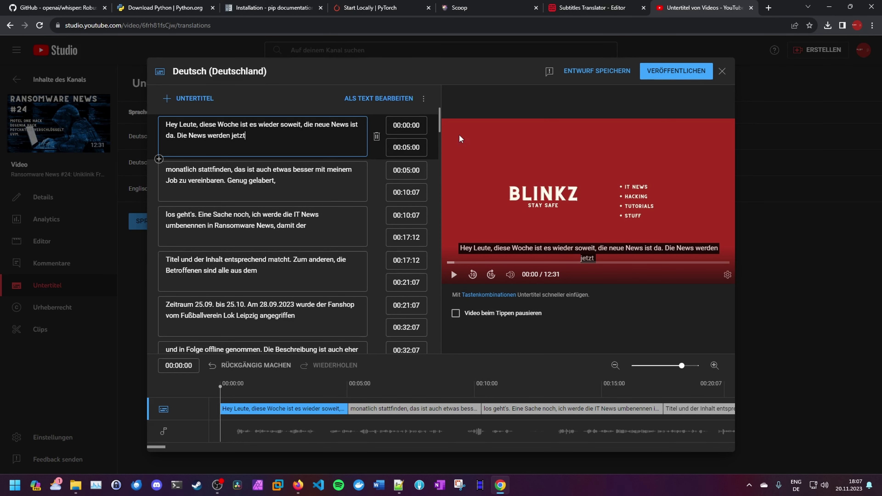
{"action": "left_click", "coordinate": [663, 75]}
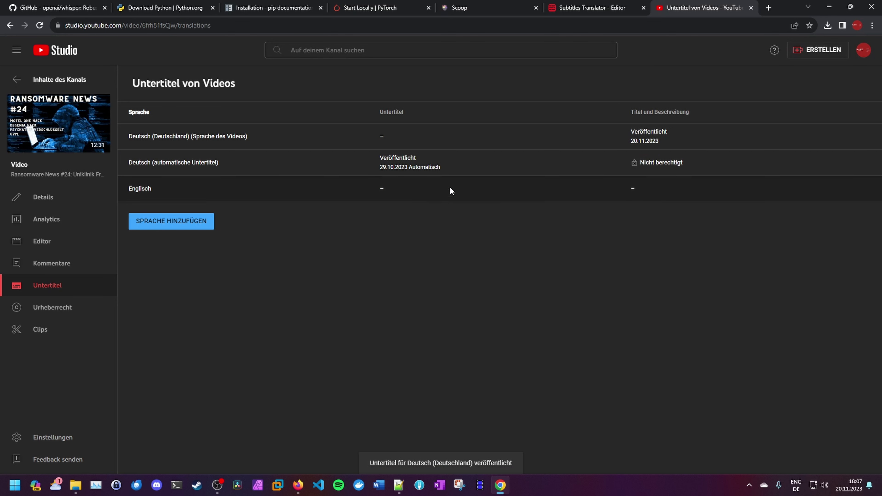
Reload the subtitle overview, add Englisch as a language again and start adding its subtitles.
{"action": "left_click", "coordinate": [40, 26]}
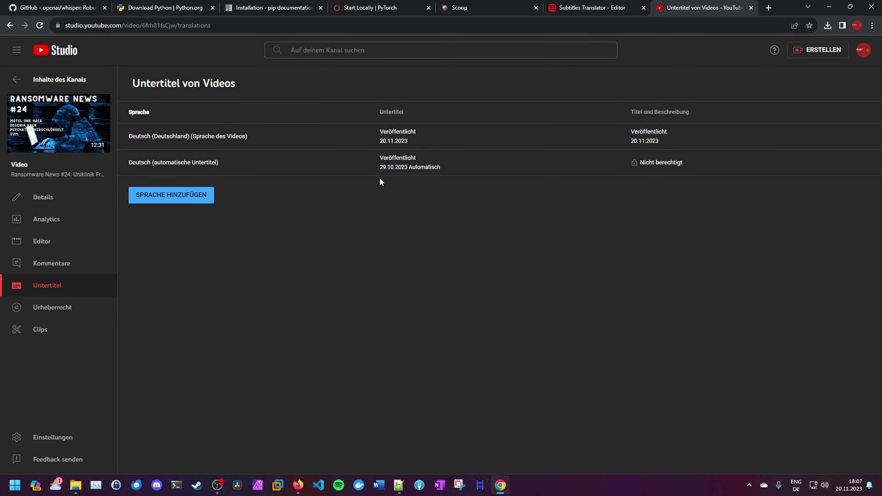
{"action": "left_click", "coordinate": [195, 201]}
{"action": "scroll", "coordinate": [302, 240], "scroll_direction": "down", "scroll_amount": 6}
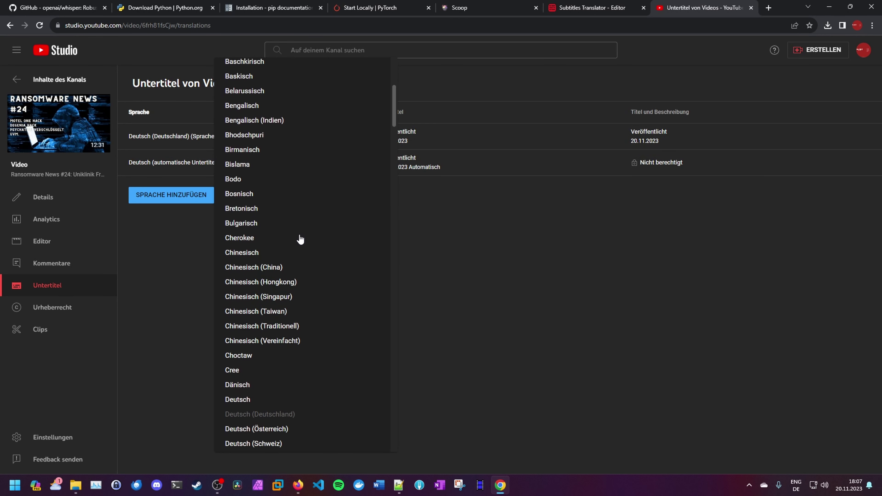
{"action": "scroll", "coordinate": [301, 240], "scroll_direction": "down", "scroll_amount": 3}
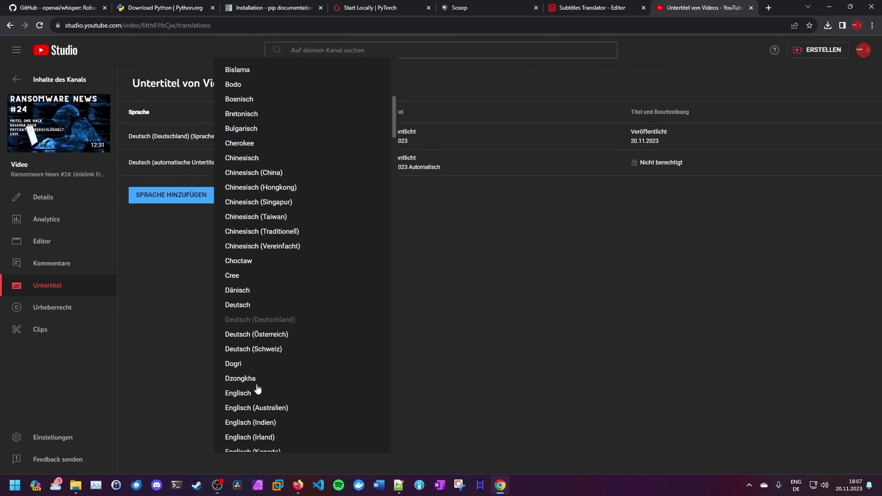
{"action": "left_click", "coordinate": [257, 392]}
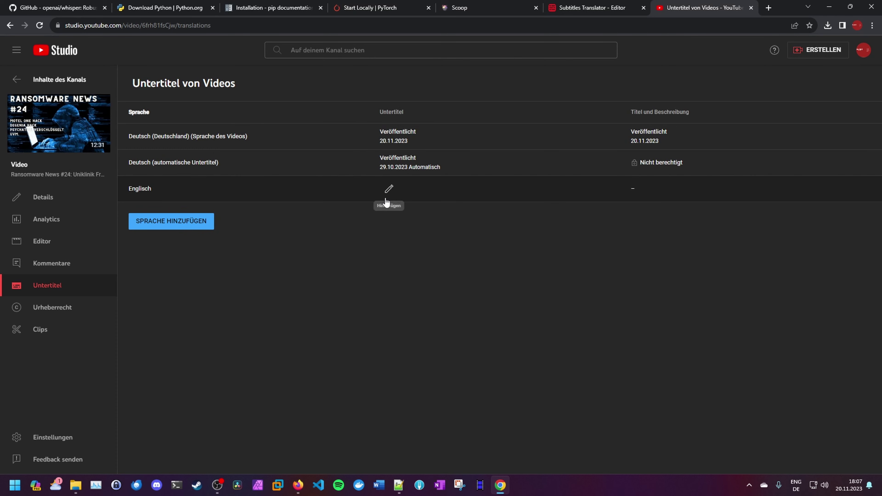
{"action": "left_click", "coordinate": [389, 188]}
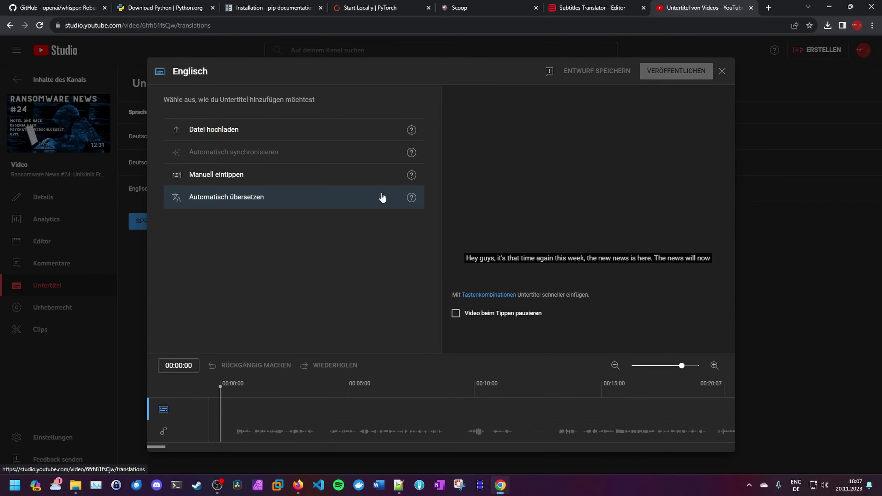
Try automatic translation for the Englisch subtitles and delete the generated text.
{"action": "left_click", "coordinate": [246, 200]}
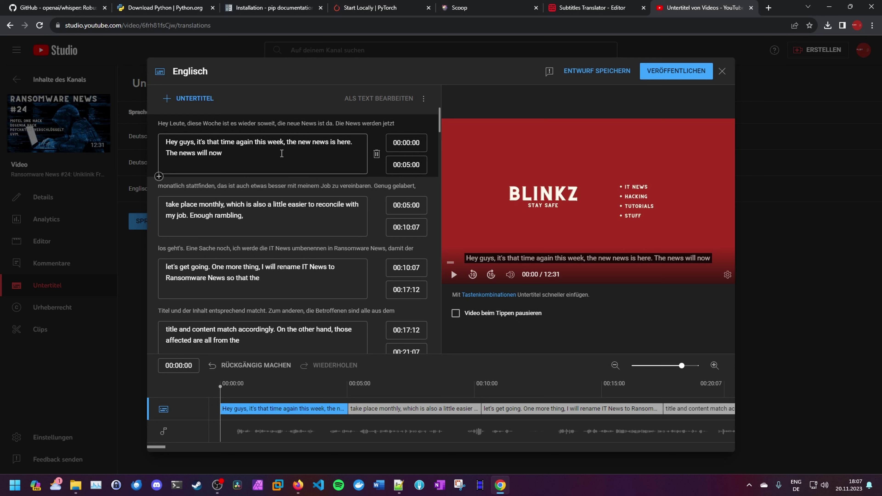
{"action": "left_click", "coordinate": [423, 101]}
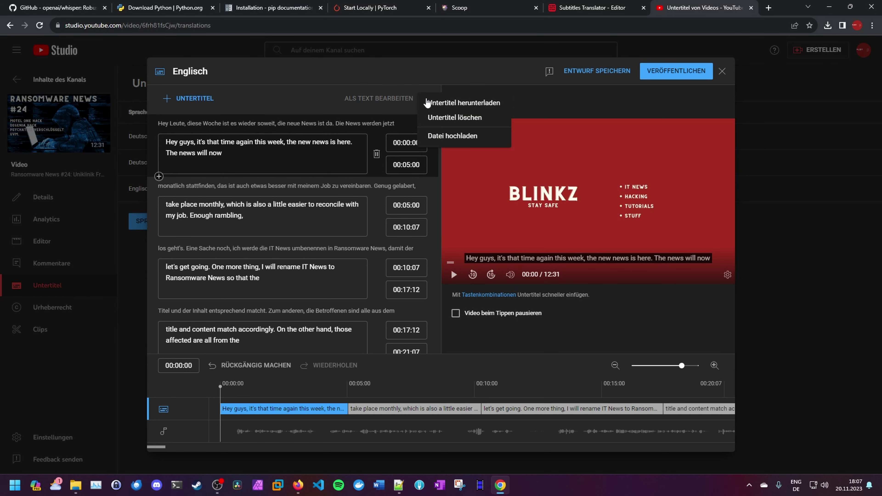
{"action": "left_click", "coordinate": [454, 120]}
Upload test_ev.srt with timing as the Englisch subtitles and publish them.
{"action": "left_click", "coordinate": [424, 100]}
{"action": "left_click", "coordinate": [455, 138]}
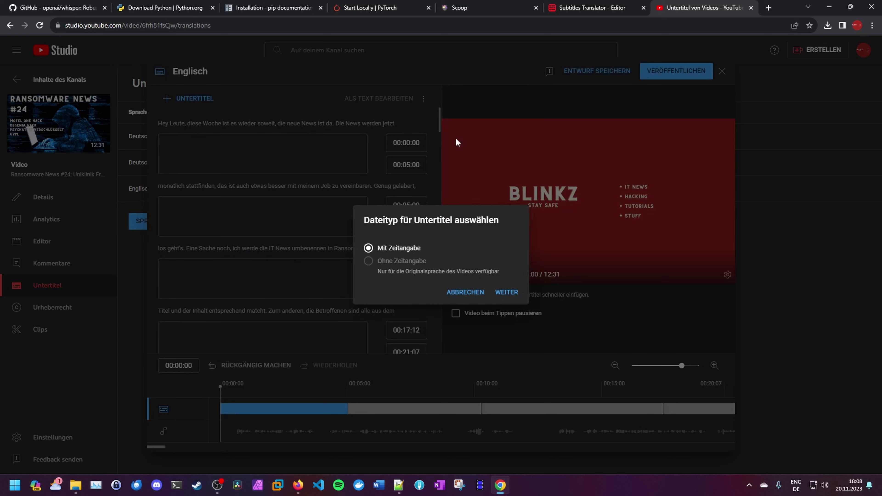
{"action": "left_click", "coordinate": [507, 293]}
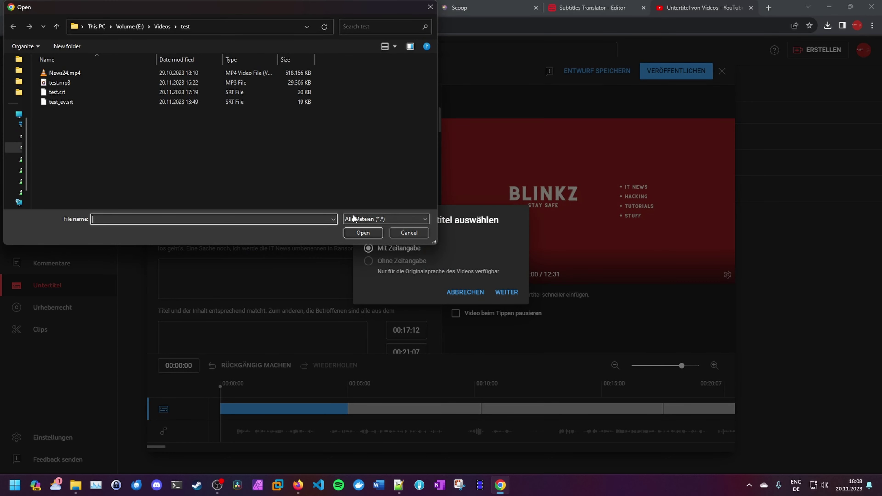
{"action": "left_click", "coordinate": [60, 102]}
{"action": "left_click", "coordinate": [355, 233]}
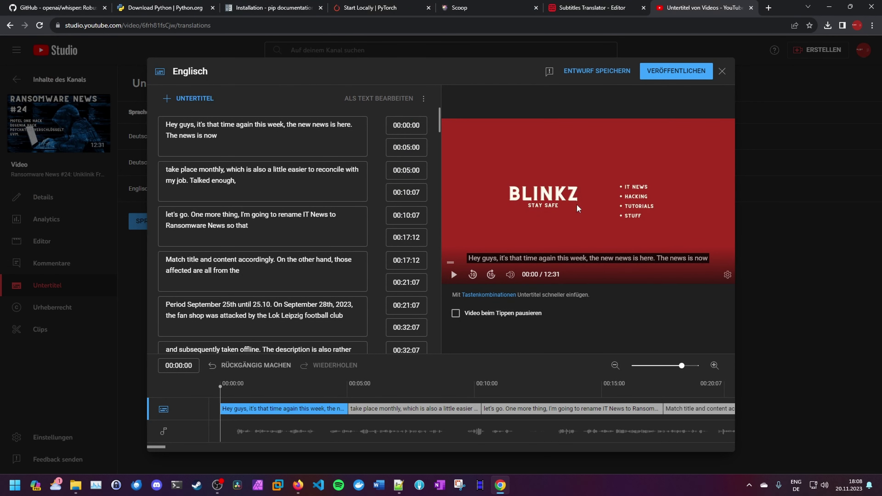
{"action": "left_click", "coordinate": [672, 78]}
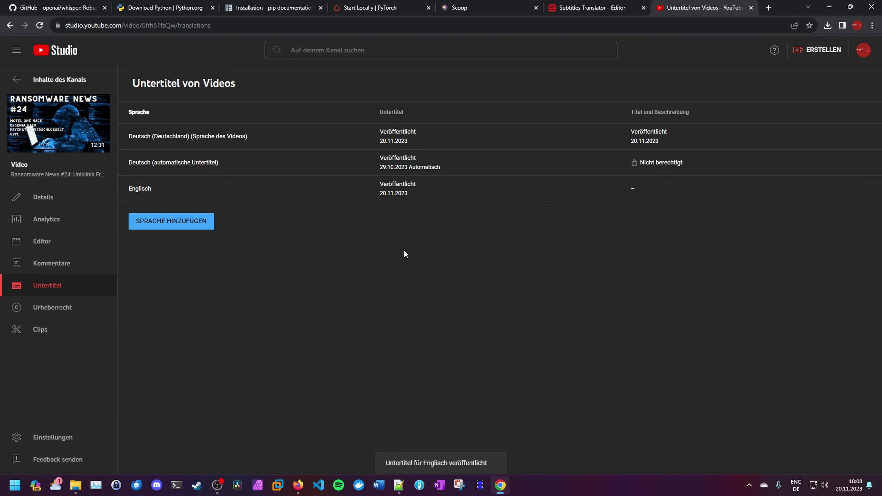
Add Hindi as another subtitle language for the video.
{"action": "left_click", "coordinate": [180, 225]}
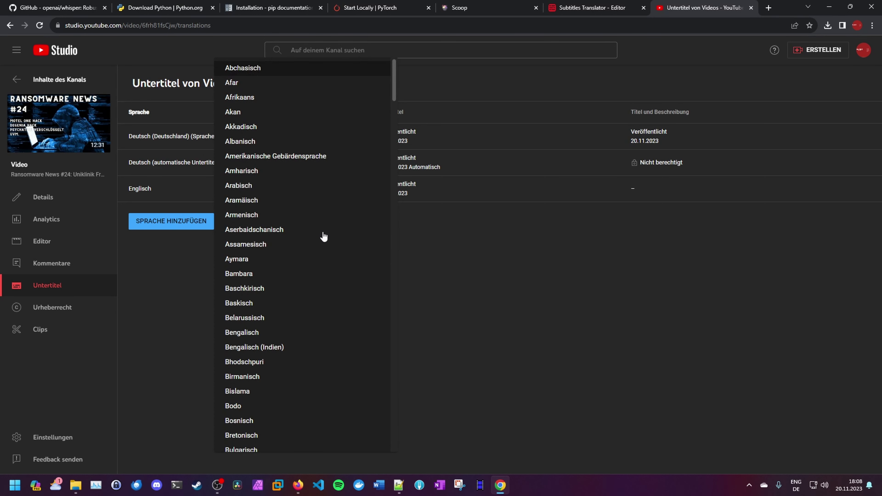
{"action": "scroll", "coordinate": [312, 232], "scroll_direction": "down", "scroll_amount": 10}
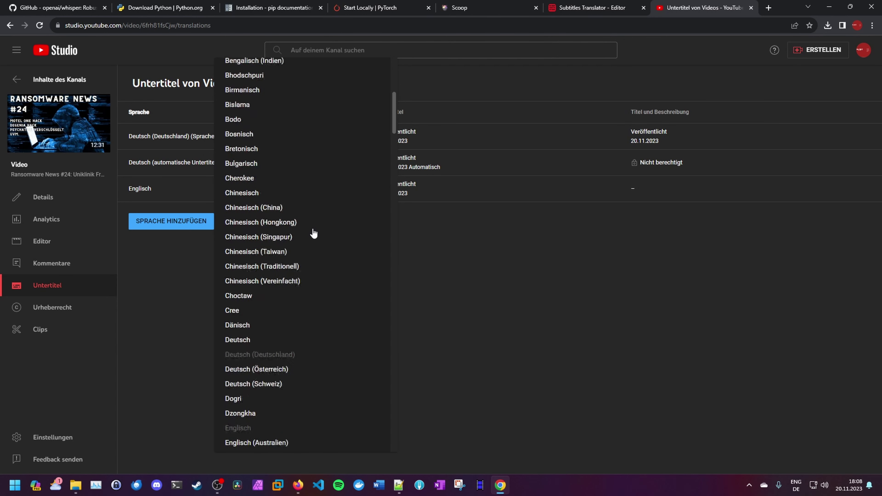
{"action": "scroll", "coordinate": [314, 234], "scroll_direction": "down", "scroll_amount": 15}
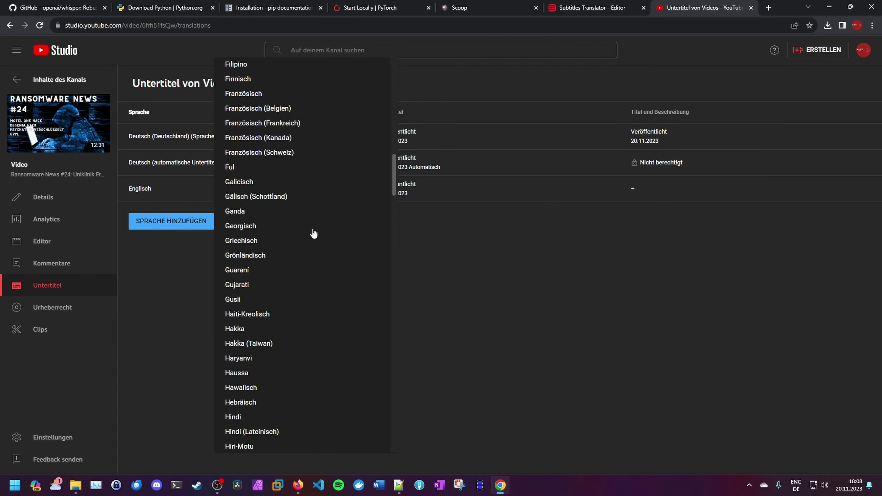
{"action": "left_click", "coordinate": [248, 283]}
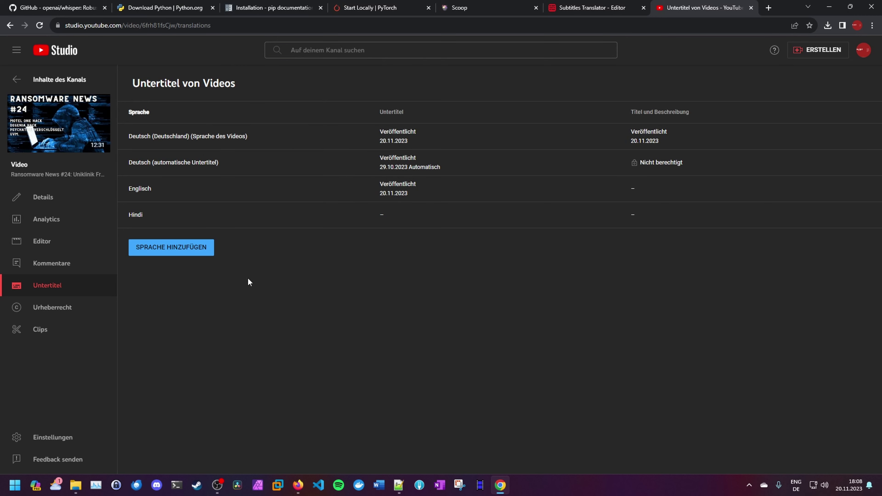
Create the Hindi subtitles by automatic translation and publish them.
{"action": "left_click", "coordinate": [388, 214]}
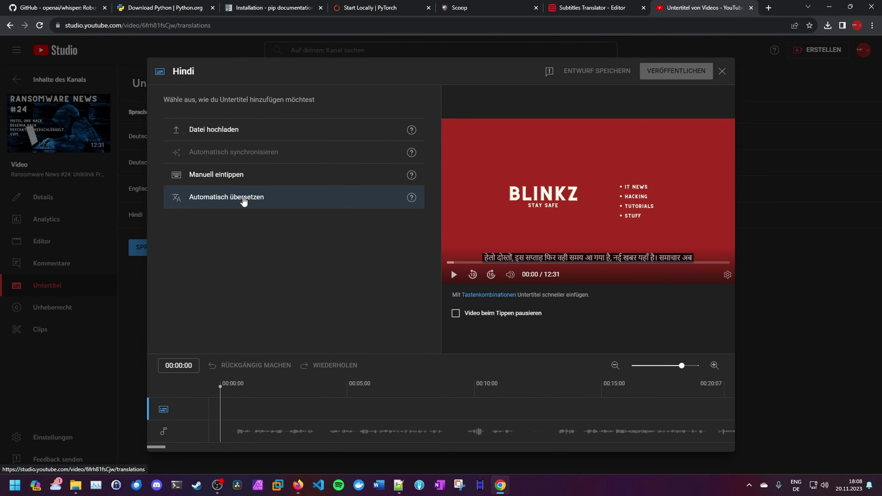
{"action": "left_click", "coordinate": [243, 198]}
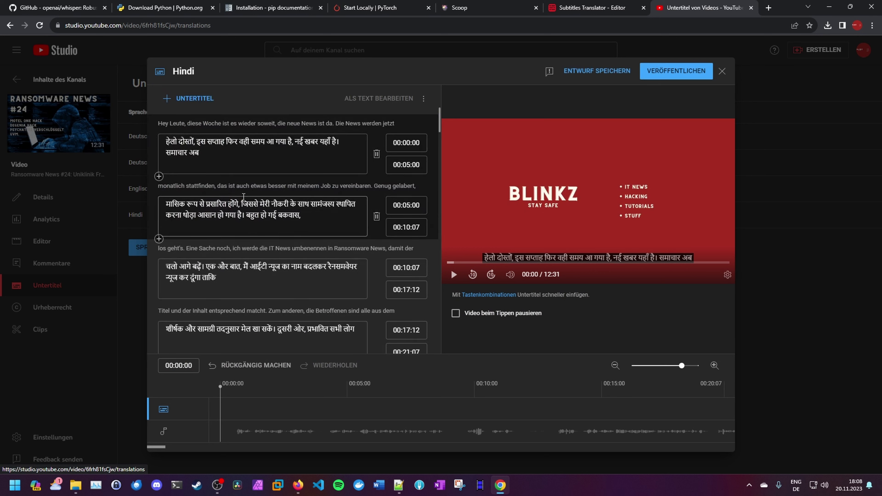
{"action": "left_click", "coordinate": [663, 74]}
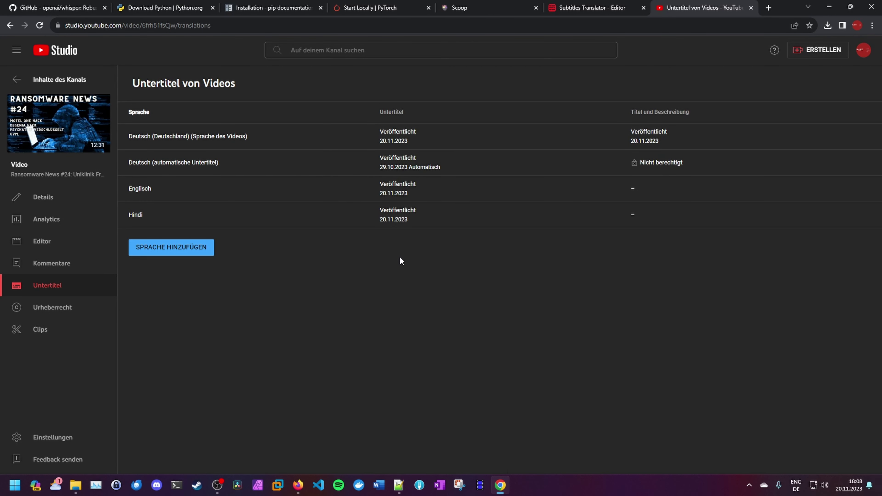
Open the video's details and bring up its public YouTube page in a new tab through the video link.
{"action": "left_click", "coordinate": [56, 198]}
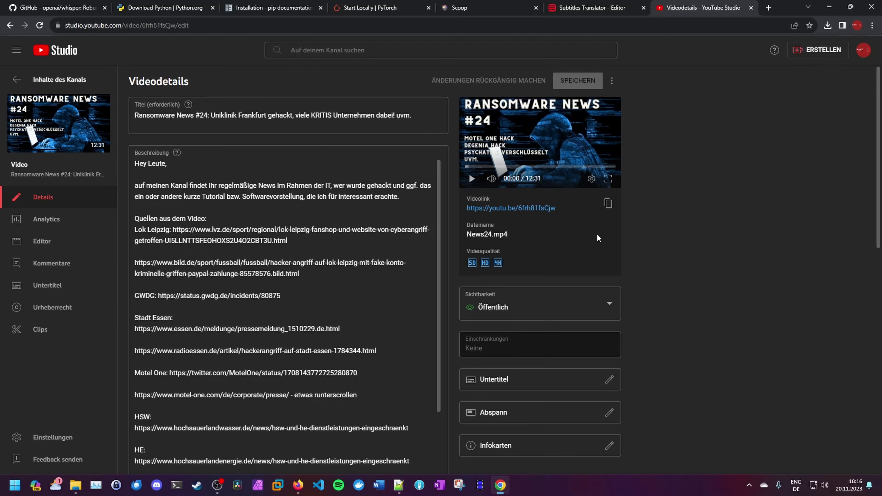
{"action": "middle_click", "coordinate": [523, 210]}
{"action": "left_click", "coordinate": [687, 9]}
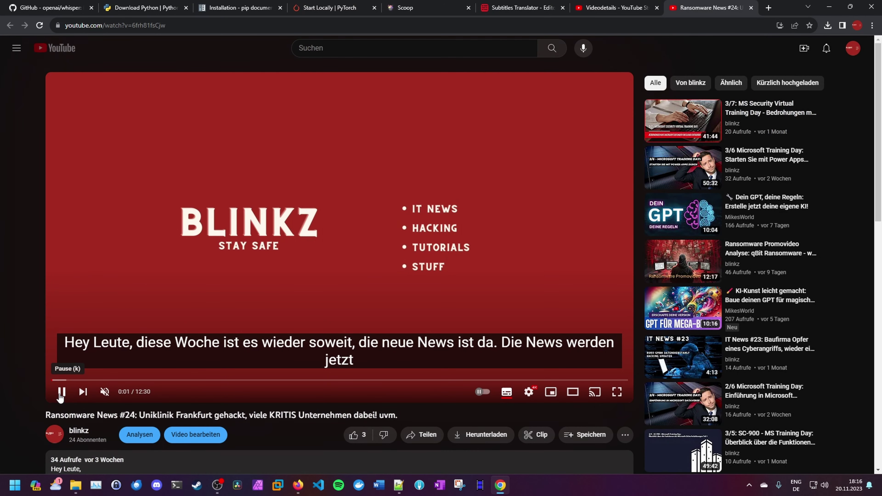
Pause the video and switch its displayed subtitles to Hindi.
{"action": "left_click", "coordinate": [61, 392]}
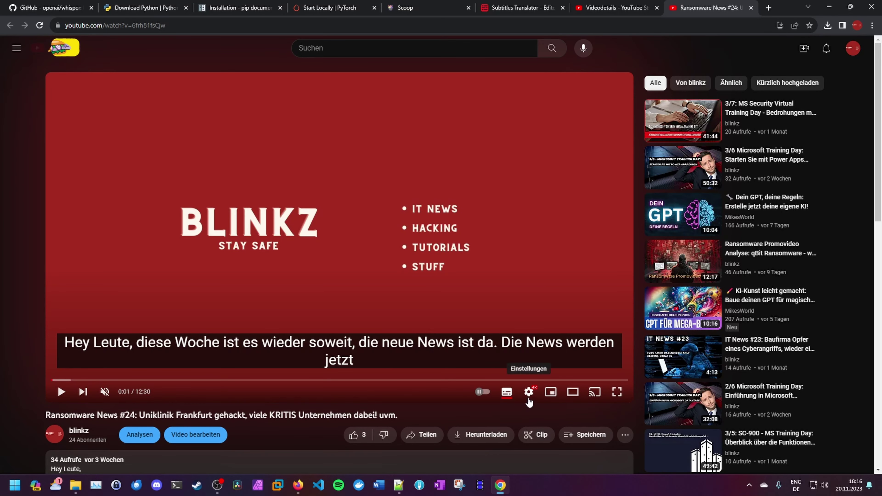
{"action": "left_click", "coordinate": [528, 398]}
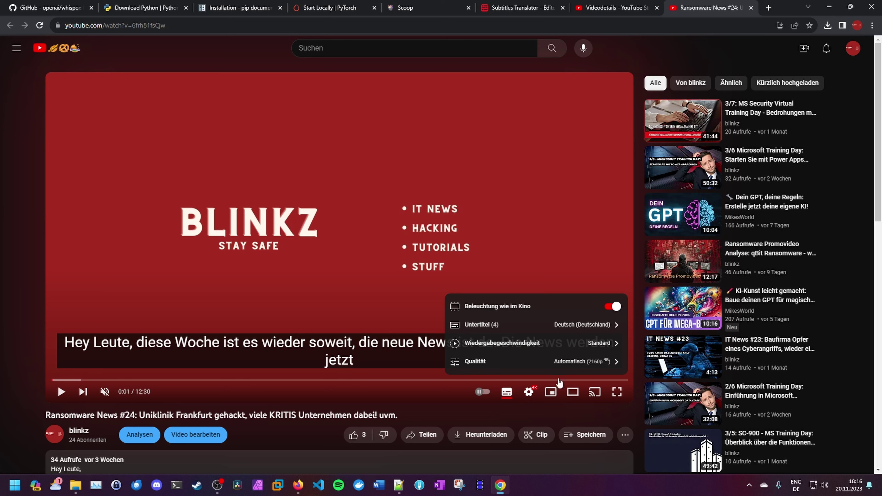
{"action": "left_click", "coordinate": [600, 330]}
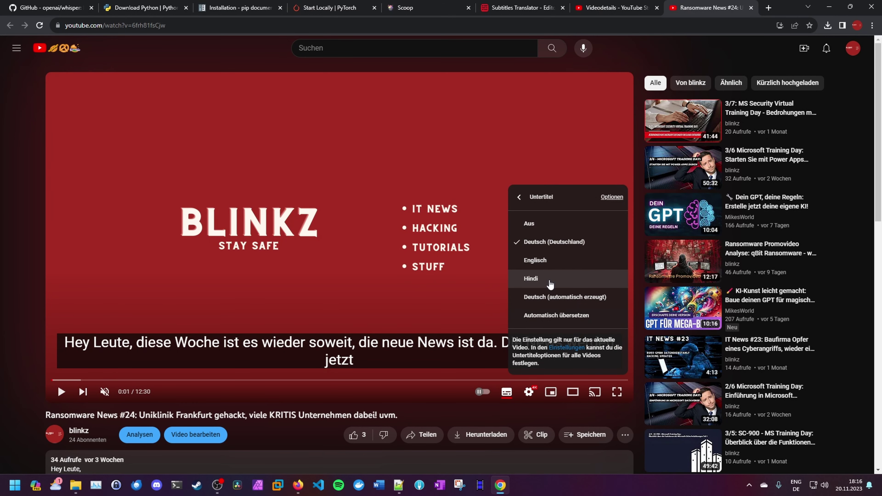
{"action": "left_click", "coordinate": [549, 280]}
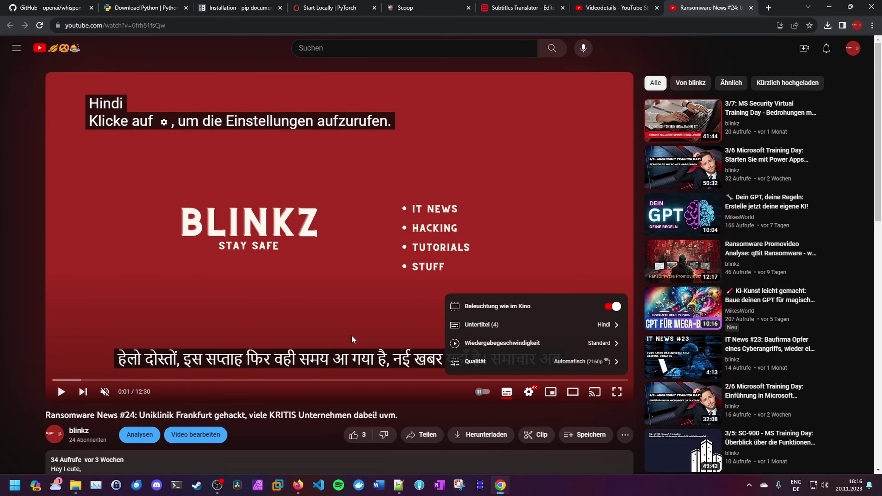
Play short passages further into the video to check the Hindi subtitles, and pause playback.
{"action": "left_click", "coordinate": [61, 392]}
{"action": "left_click", "coordinate": [74, 380]}
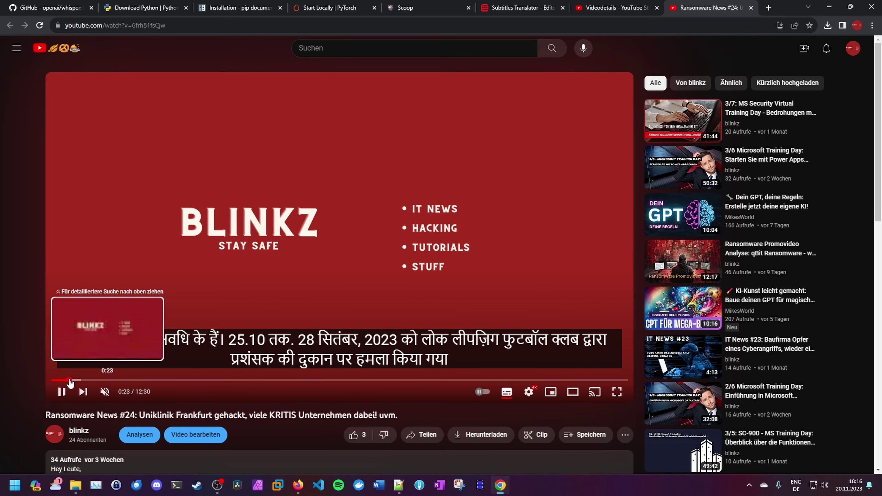
{"action": "left_click", "coordinate": [83, 380]}
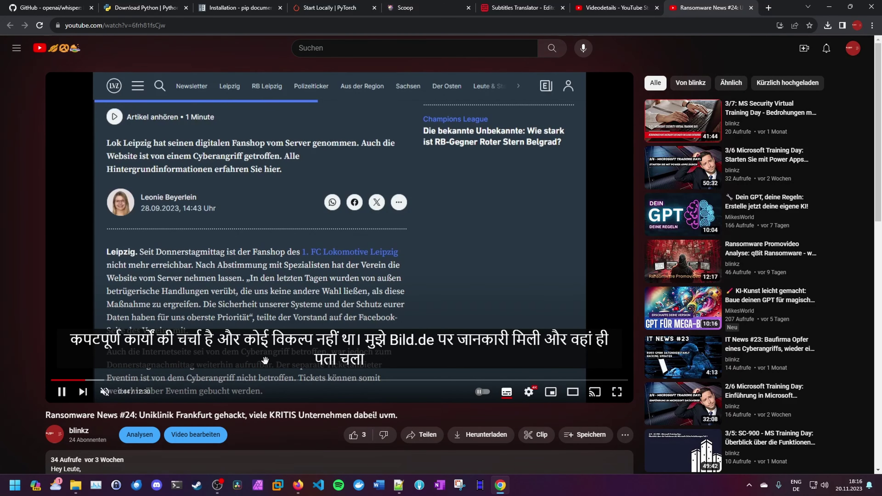
{"action": "left_click", "coordinate": [61, 392]}
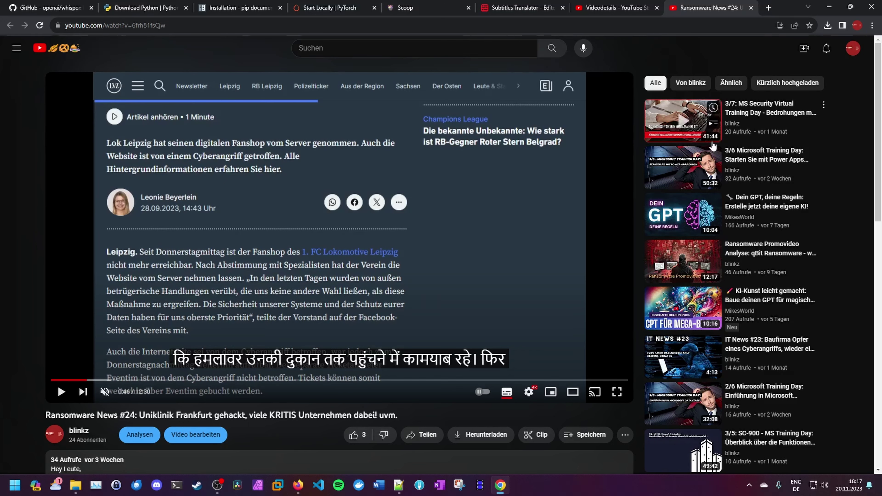
Open YouTube's playback and performance settings and turn off always showing subtitles.
{"action": "left_click", "coordinate": [853, 48]}
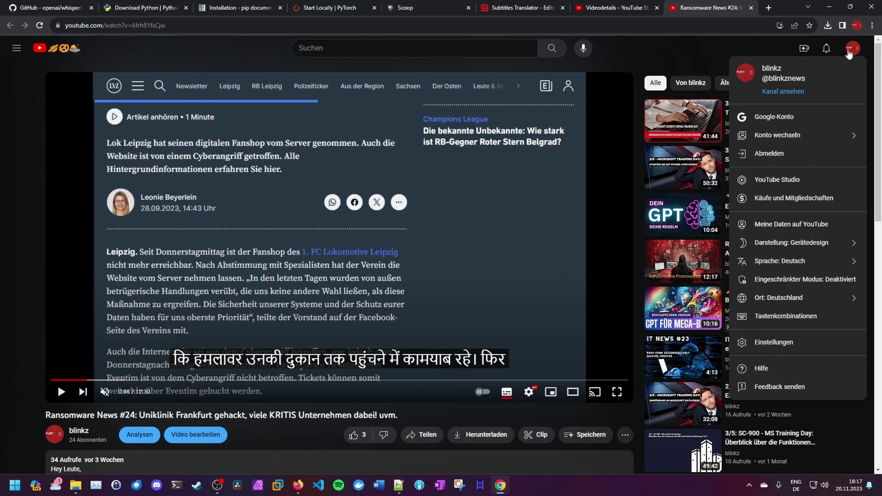
{"action": "left_click", "coordinate": [769, 344]}
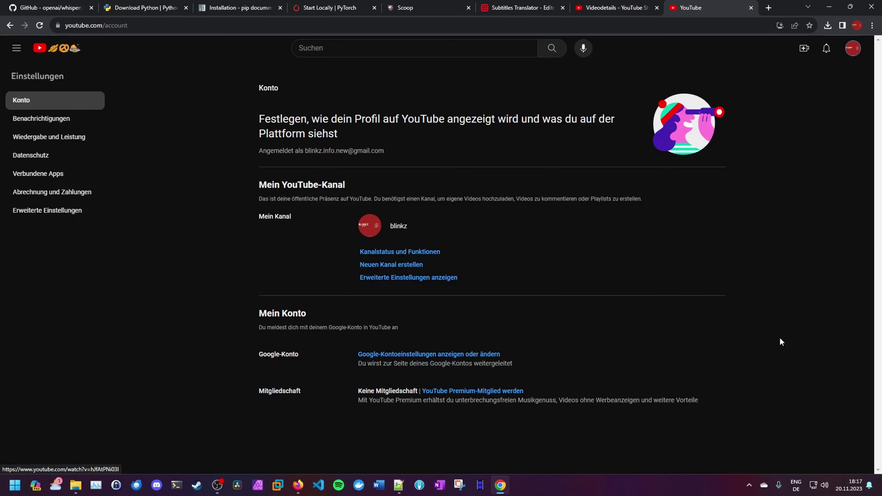
{"action": "left_click", "coordinate": [69, 144]}
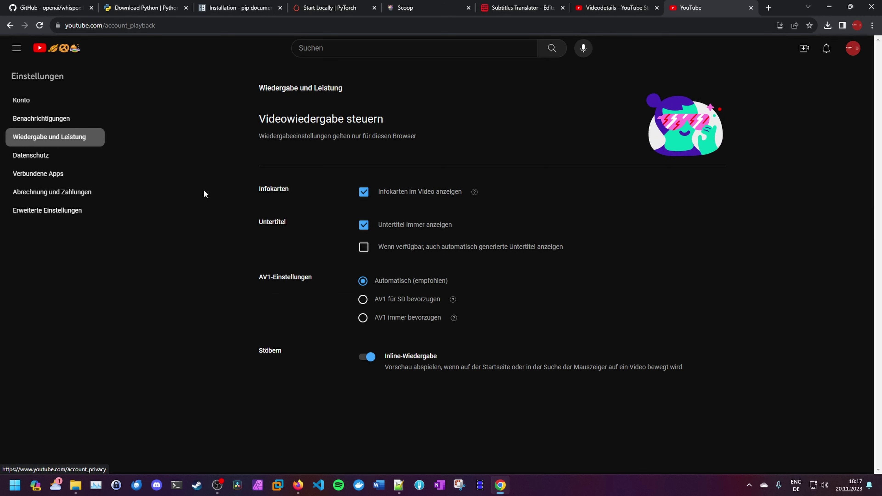
{"action": "left_click", "coordinate": [364, 229]}
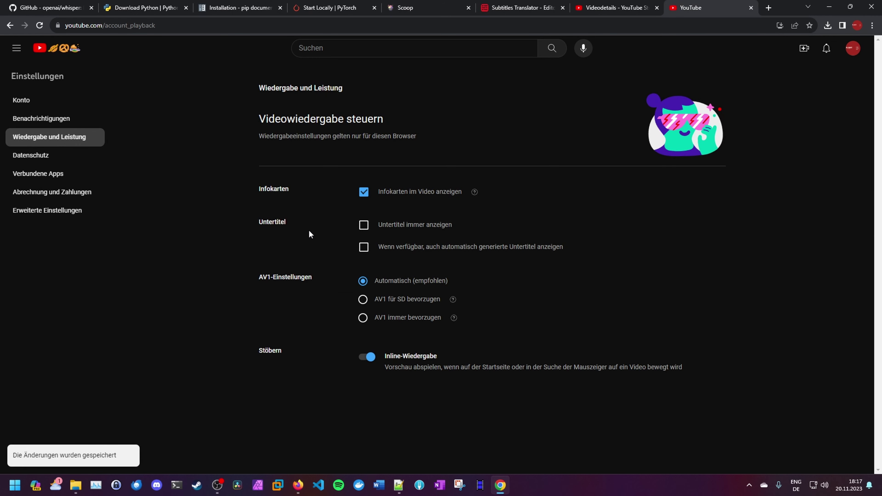